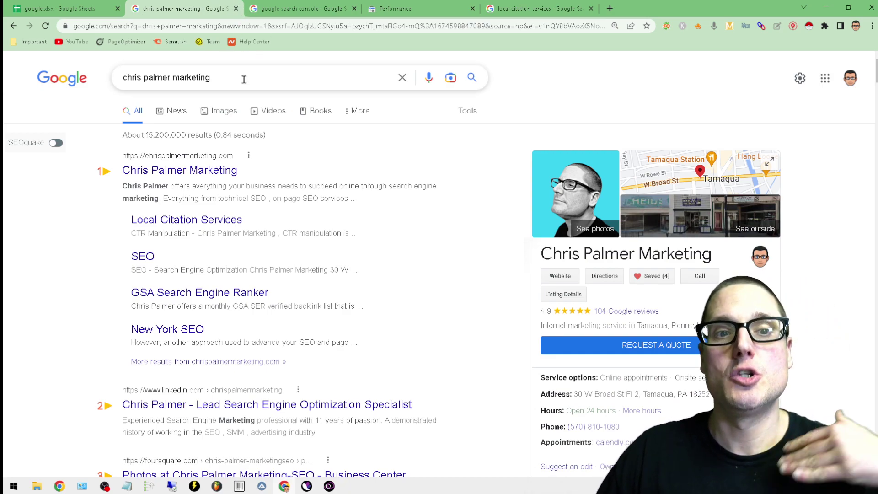
# Step: Locate your own Local Citation Services page at result 9 for 'local citation services', then return to Search Console
pyautogui.moveTo(243, 78); pyautogui.dragTo(93, 72)
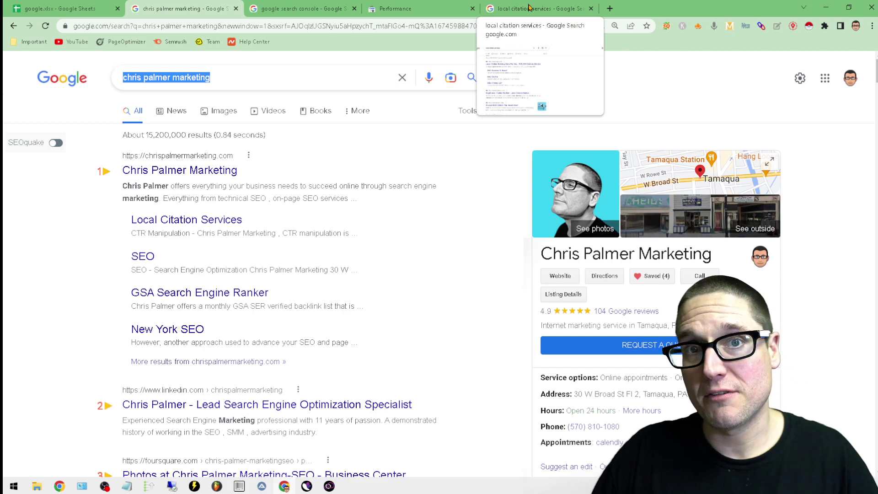
pyautogui.click(529, 7)
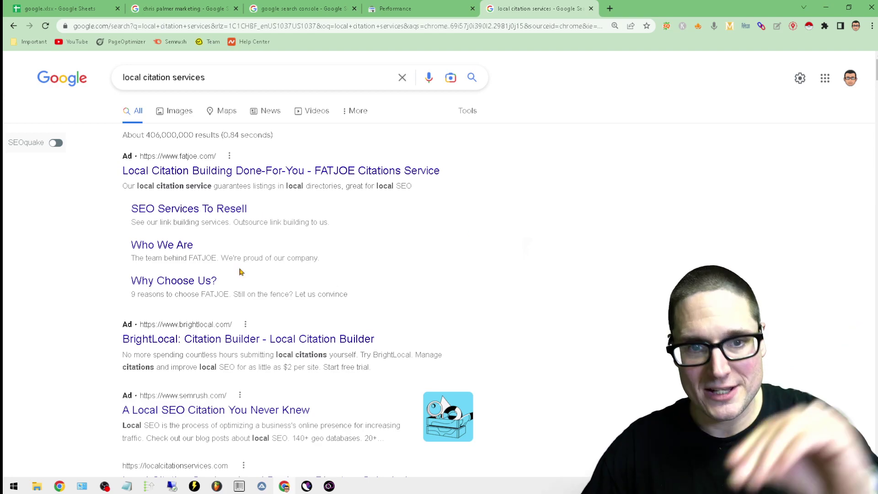
pyautogui.click(234, 78)
pyautogui.hotkey('ctrl', 'a')
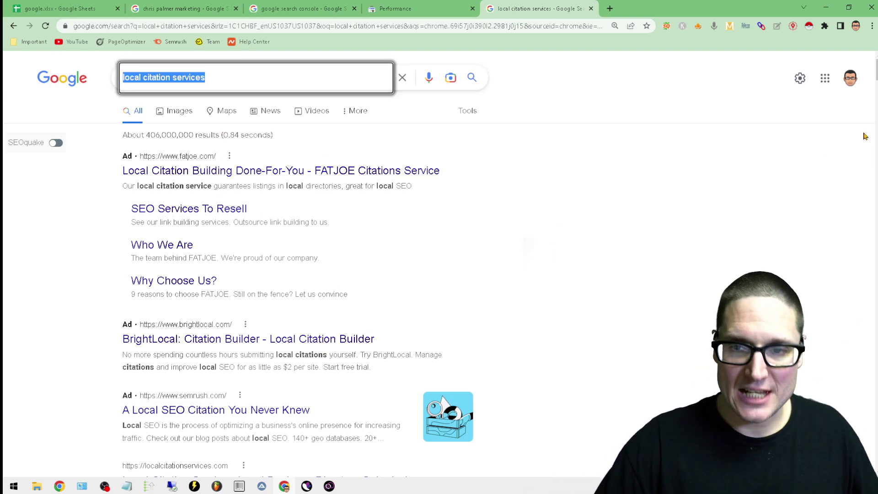
pyautogui.scroll(-20, 862, 137)
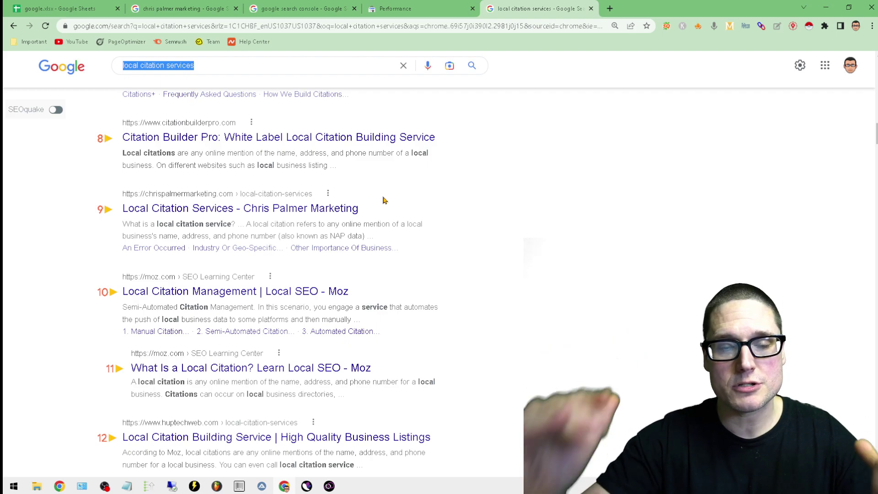
pyautogui.hotkey('ctrl', 'shift', 'Tab')
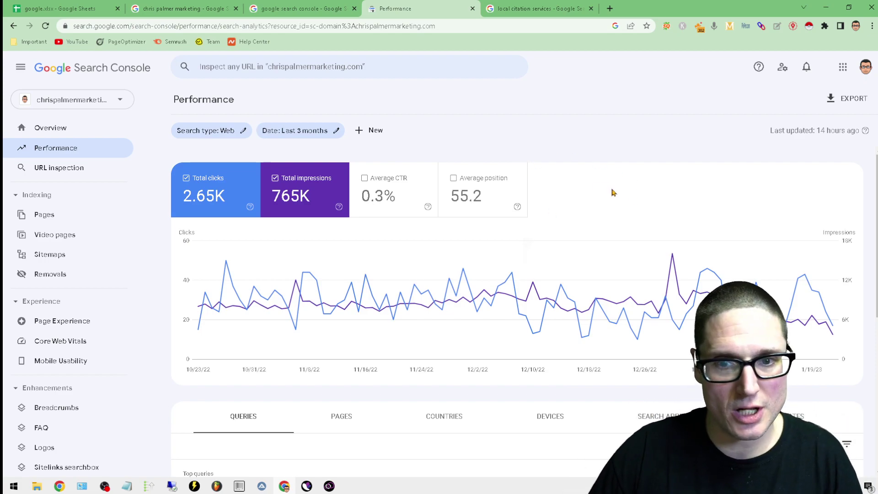
# Step: Break the report down by page and filter it to /local-citation-services (30 clicks, 47.7K impressions)
pyautogui.scroll(-2, 632, 234)
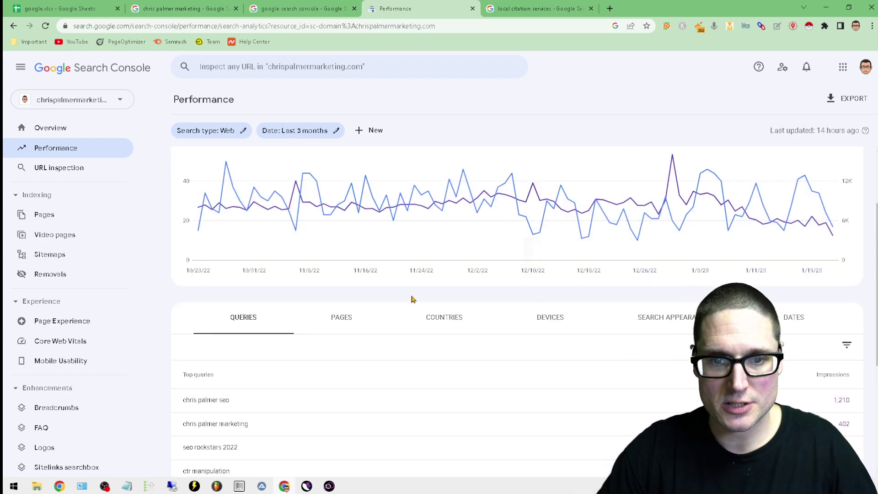
pyautogui.click(347, 324)
pyautogui.scroll(-2, 538, 400)
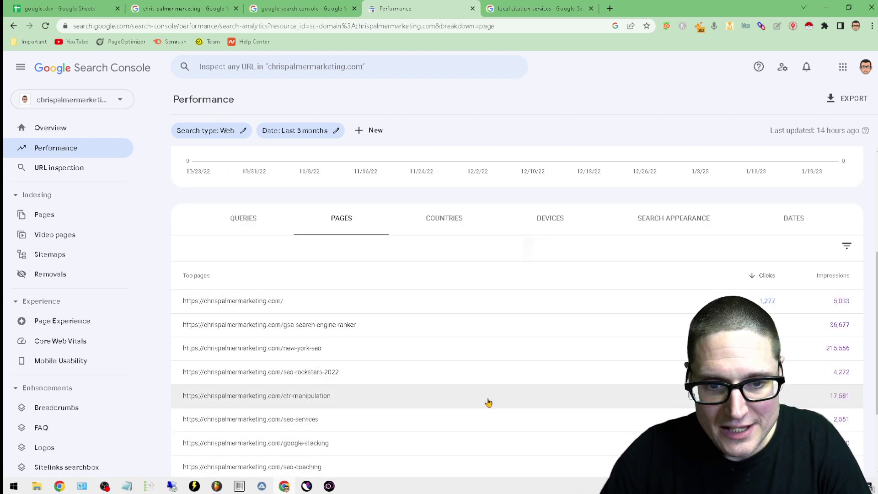
pyautogui.scroll(-1, 488, 402)
pyautogui.scroll(-1, 411, 437)
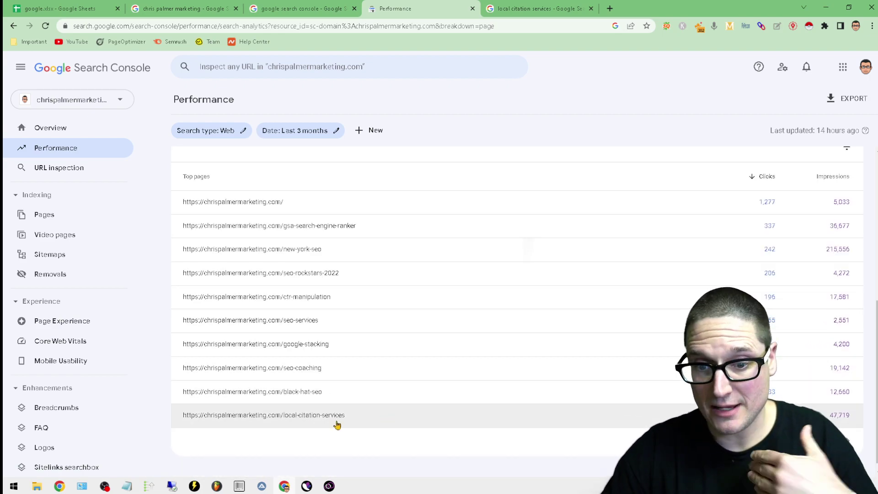
pyautogui.click(300, 421)
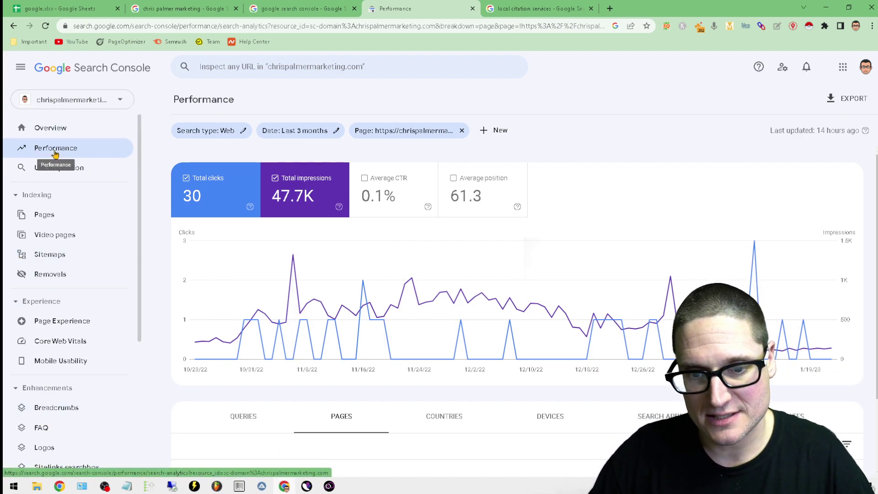
# Step: Switch the filtered page's breakdown to its top queries
pyautogui.scroll(-2, 384, 332)
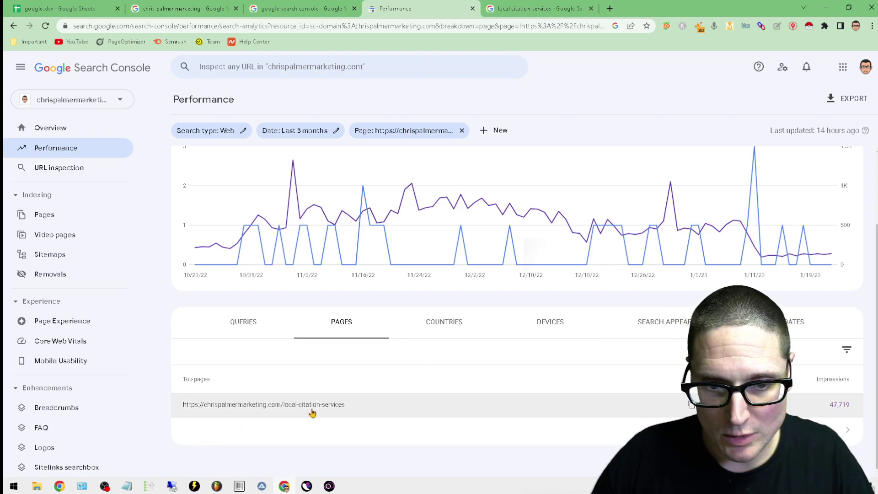
pyautogui.scroll(3, 313, 411)
pyautogui.scroll(-3, 500, 373)
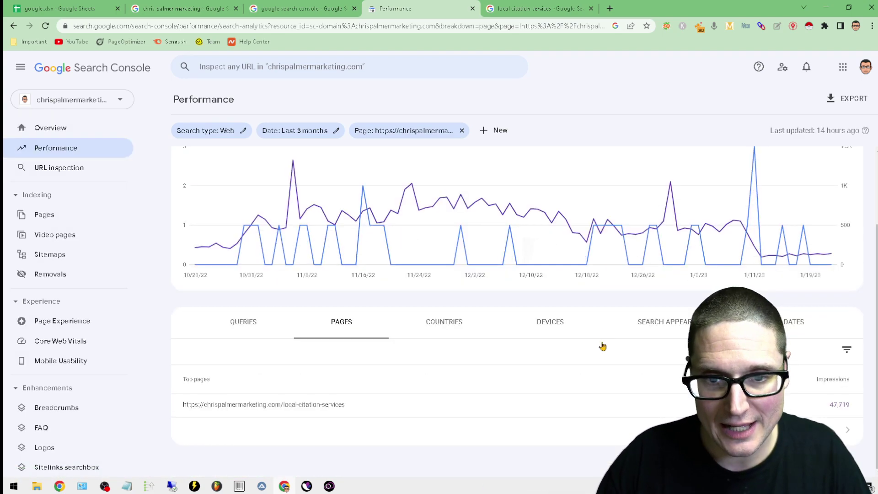
pyautogui.click(245, 329)
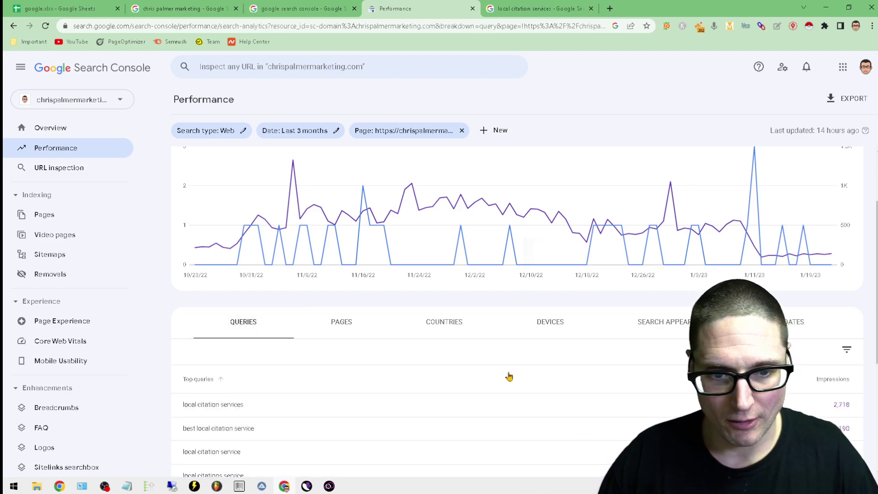
# Step: Chart average position alongside impressions without total clicks, and view the queries table
pyautogui.scroll(2, 555, 367)
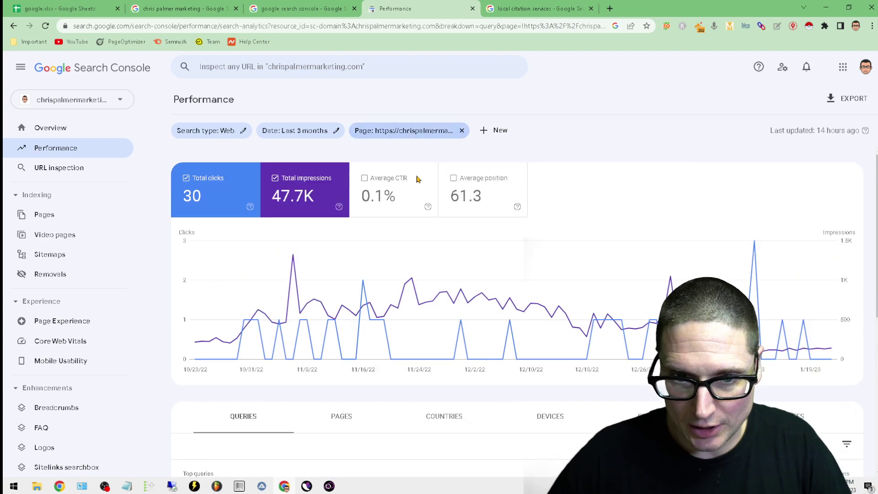
pyautogui.click(483, 183)
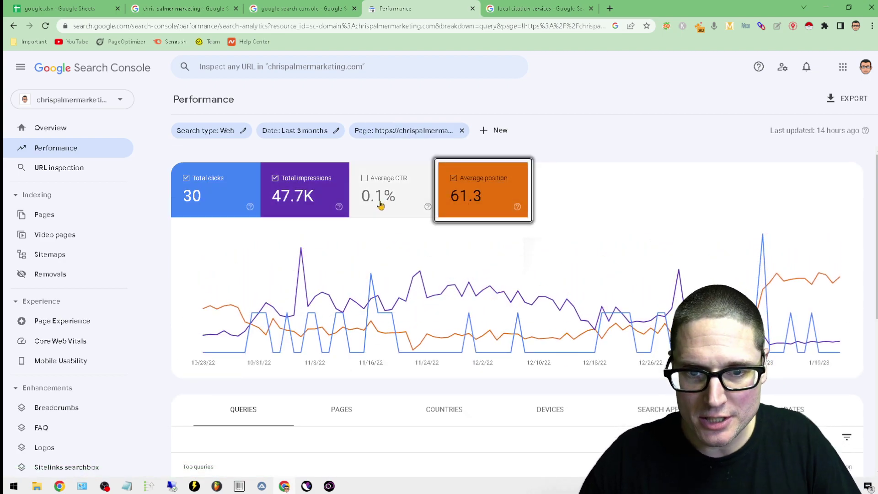
pyautogui.click(215, 190)
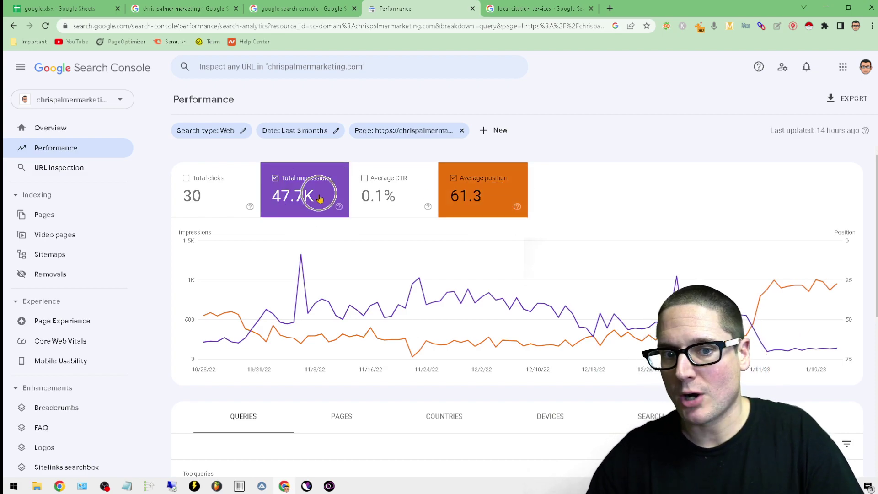
pyautogui.scroll(-3, 319, 196)
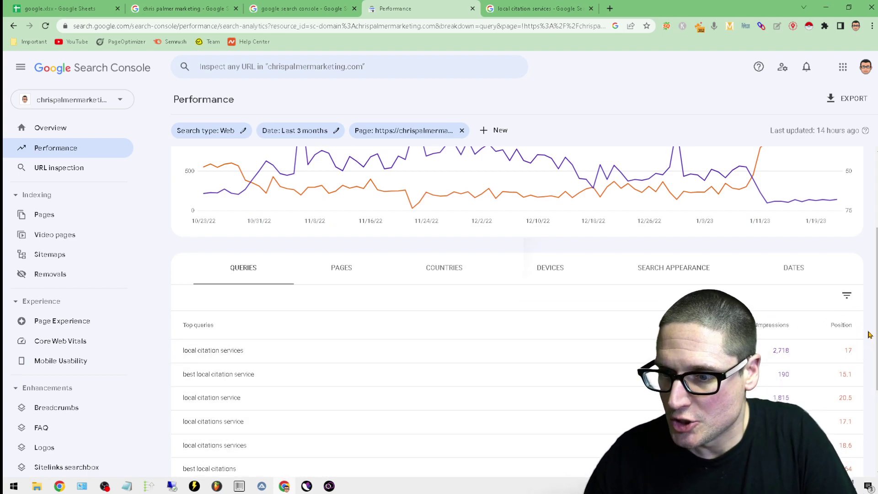
# Step: Sort queries by position descending so 'citations for local seo' at 131.8 appears first
pyautogui.click(842, 326)
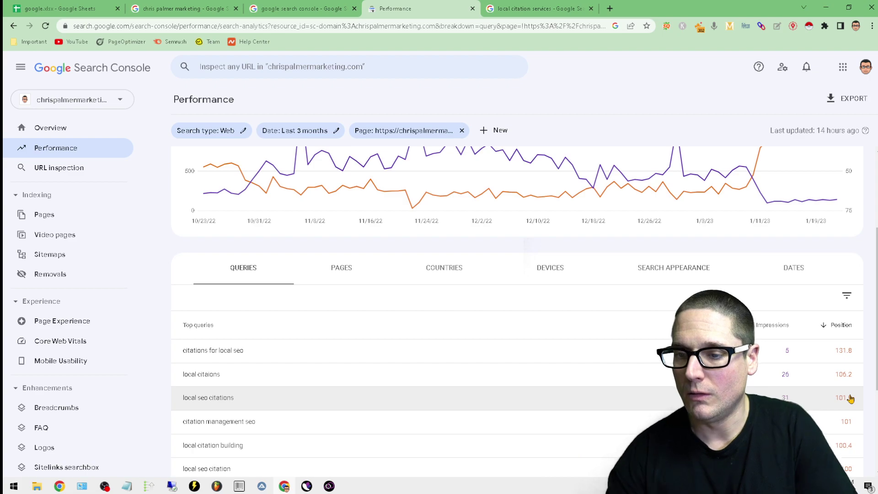
pyautogui.scroll(-1, 841, 439)
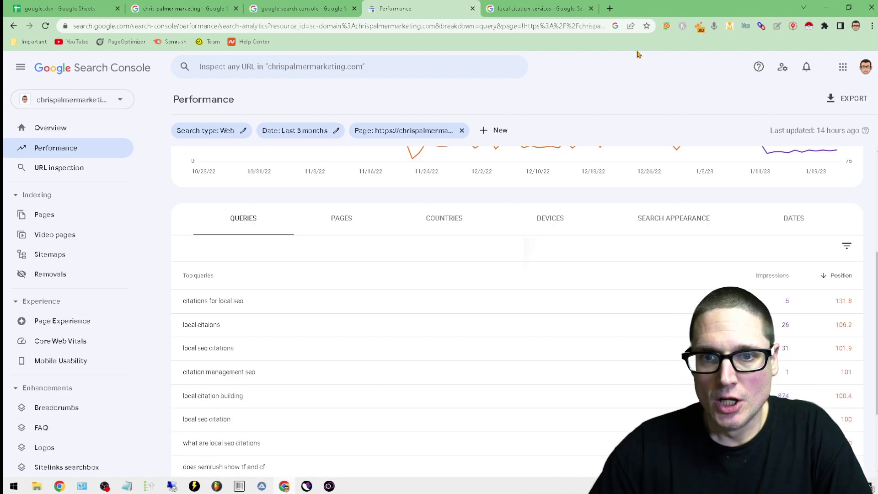
# Step: Return to the 'local citation services' Google results and scroll to the second-ranked BrightLocal result
pyautogui.click(519, 6)
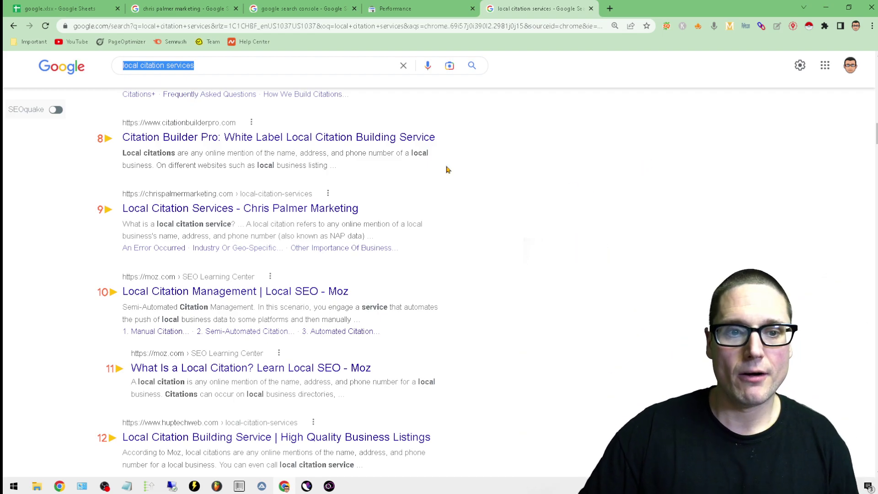
pyautogui.scroll(15, 535, 347)
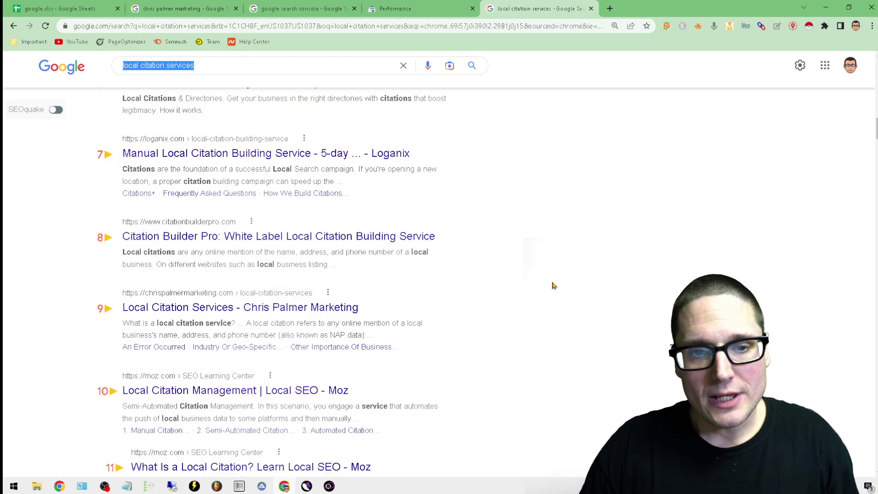
pyautogui.scroll(2, 213, 227)
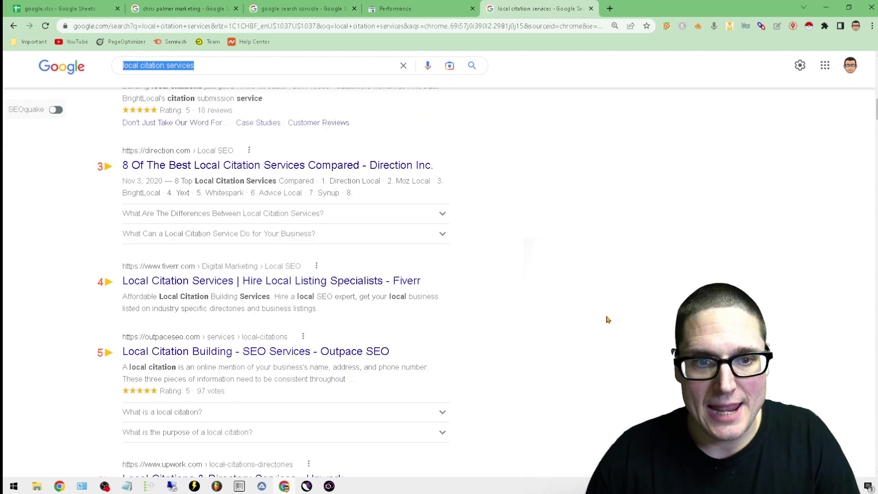
pyautogui.scroll(8, 551, 281)
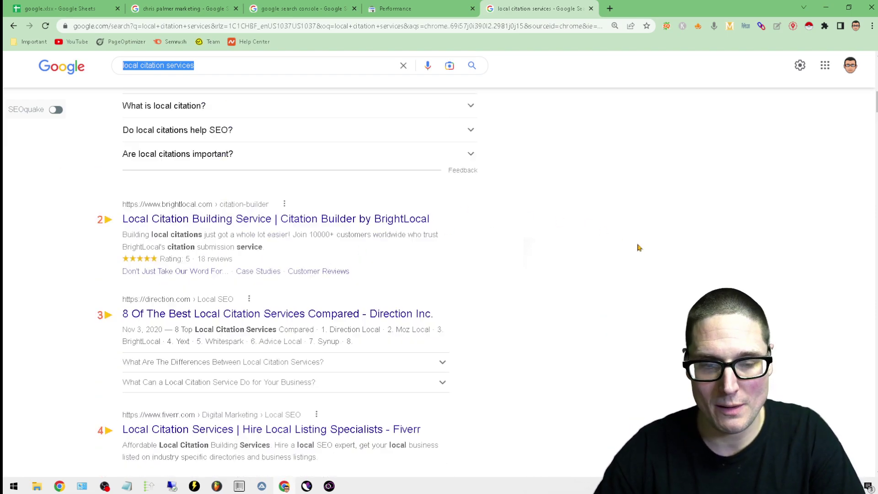
pyautogui.scroll(4, 576, 365)
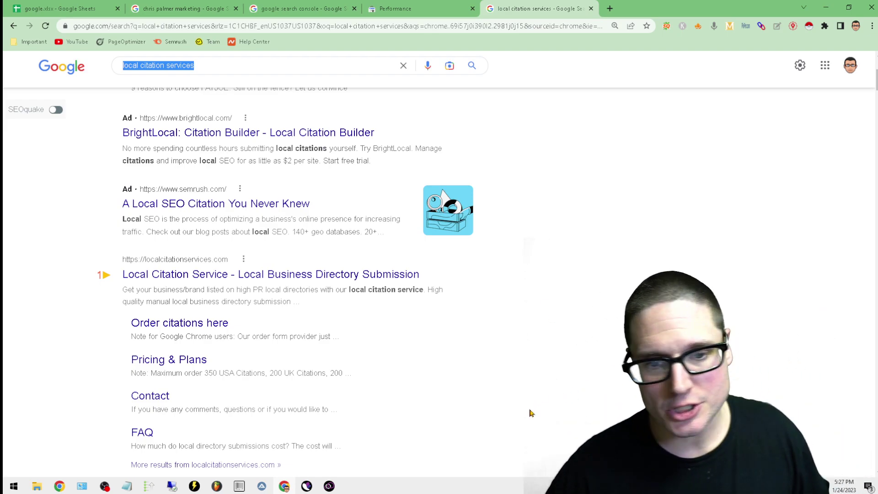
pyautogui.scroll(-3, 494, 366)
pyautogui.scroll(-4, 570, 340)
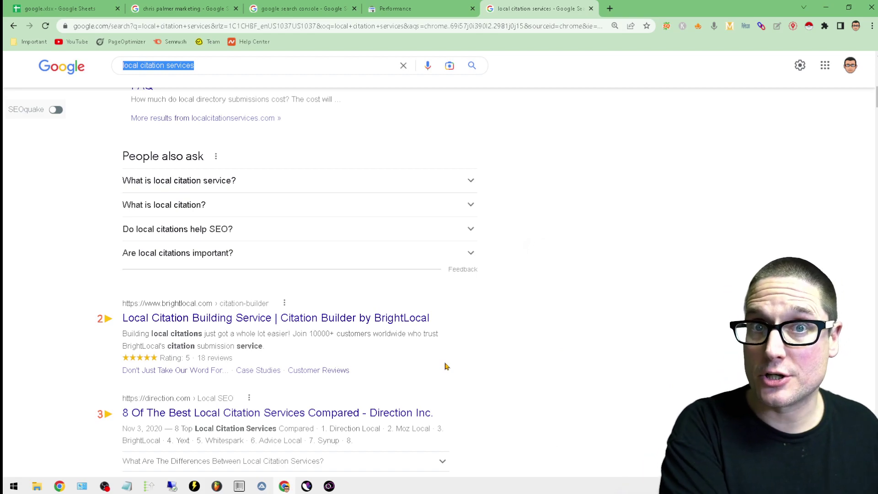
pyautogui.click(231, 65)
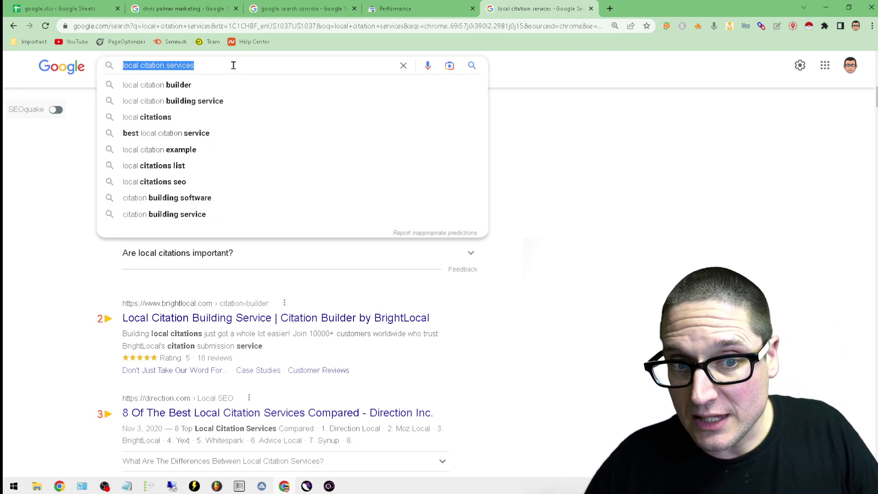
pyautogui.click(237, 66)
pyautogui.moveTo(238, 67); pyautogui.dragTo(110, 73)
pyautogui.click(687, 279)
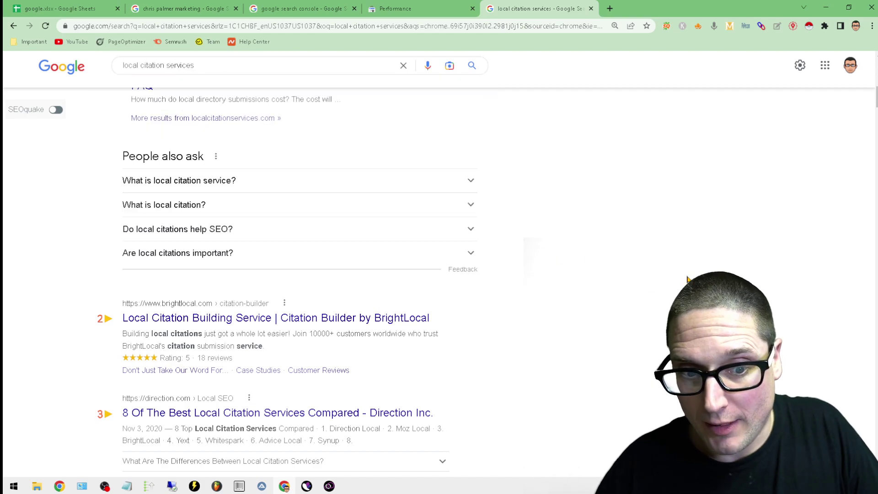
# Step: Open the BrightLocal citation builder result in a new tab and select its address
pyautogui.rightClick(198, 320)
pyautogui.click(249, 326)
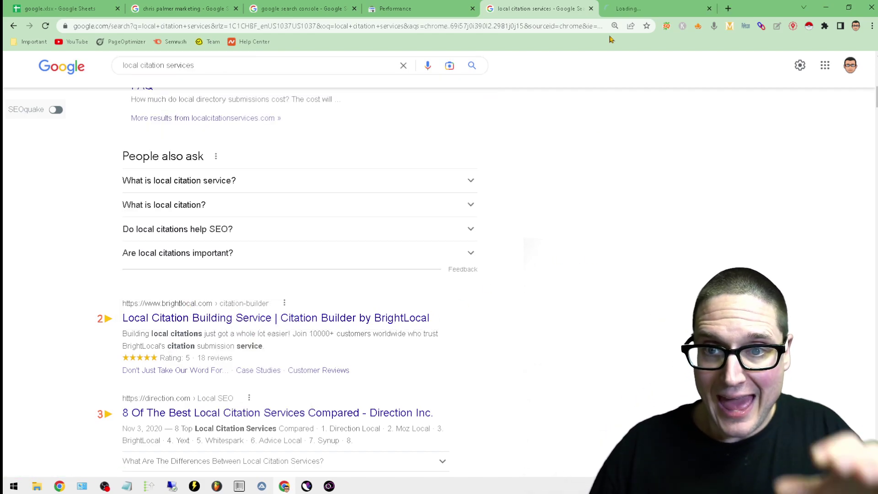
pyautogui.click(634, 4)
pyautogui.click(137, 26)
pyautogui.hotkey('ctrl', 'c')
# Step: Copy the BrightLocal citation-builder URL and bring forward the Semrush Domain Overview window
pyautogui.rightClick(132, 26)
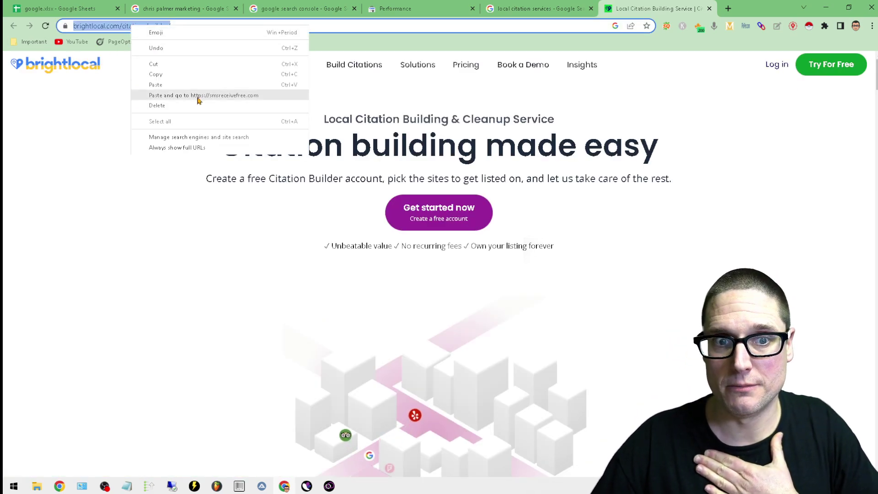
pyautogui.click(173, 75)
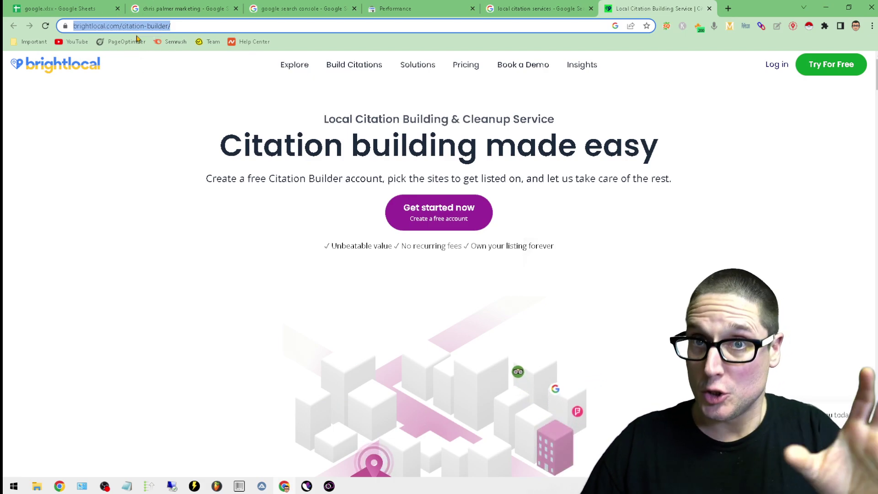
pyautogui.click(330, 487)
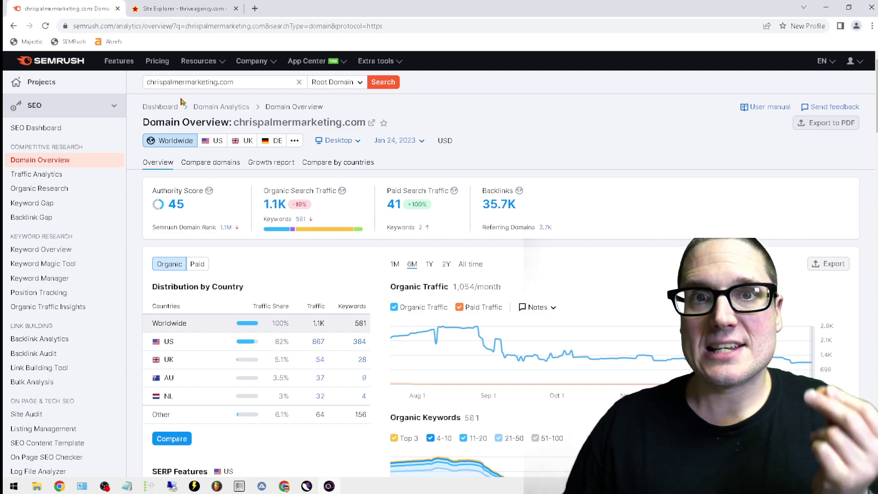
# Step: Analyse the pasted BrightLocal citation-builder URL in Semrush with Exact URL scope
pyautogui.tripleClick(151, 83)
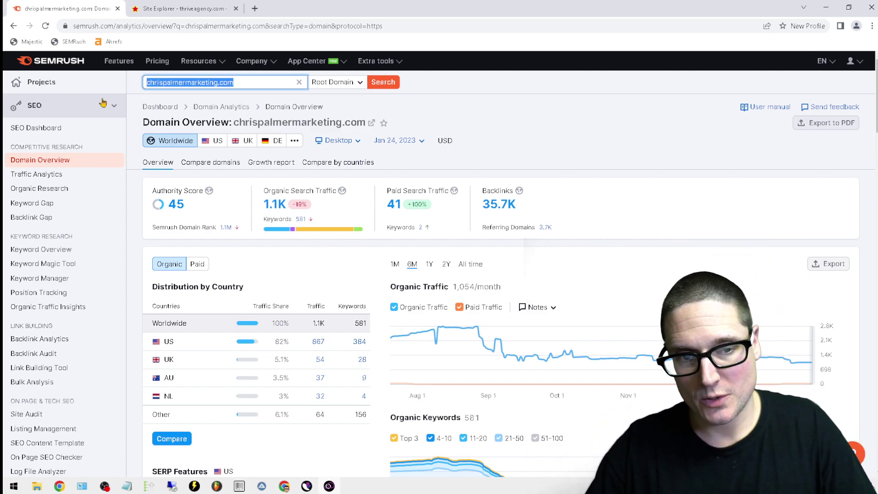
pyautogui.hotkey('ctrl', 'v')
pyautogui.click(344, 81)
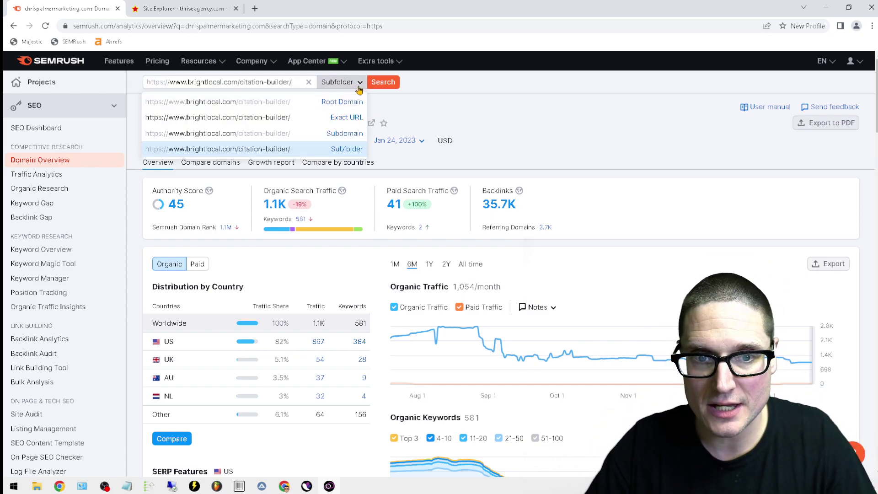
pyautogui.click(347, 118)
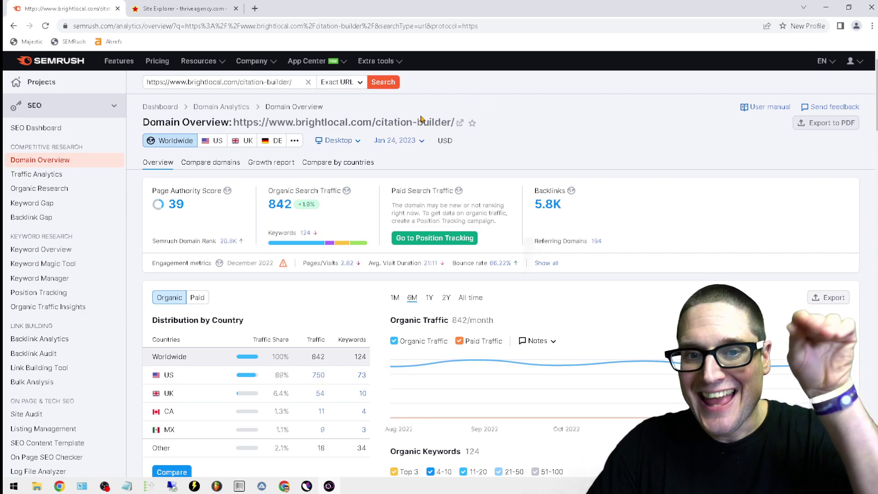
pyautogui.scroll(-2, 526, 164)
# Step: Open the Top Organic Keywords details, the Organic Research positions list of 73 keywords
pyautogui.scroll(-7, 204, 276)
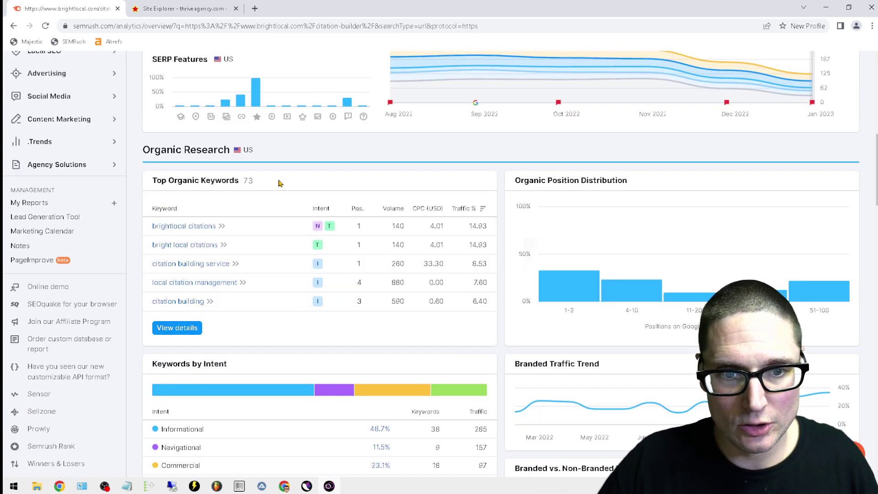
pyautogui.moveTo(256, 184); pyautogui.dragTo(235, 182)
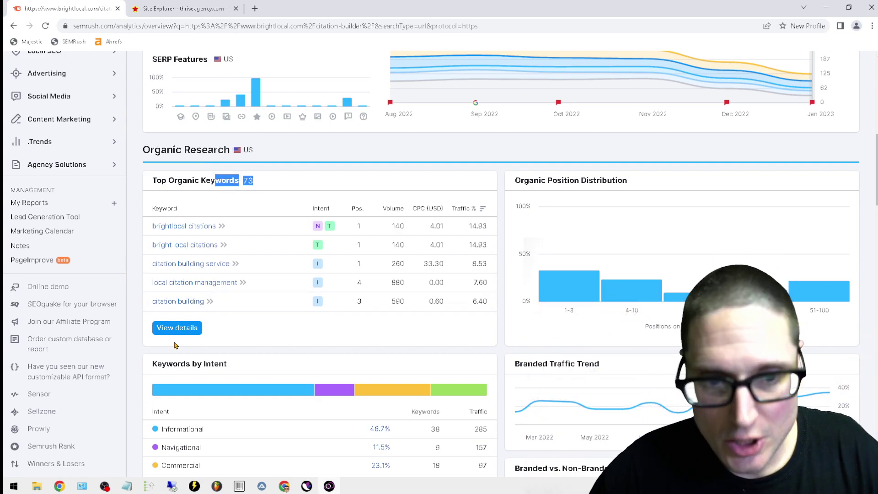
pyautogui.click(182, 328)
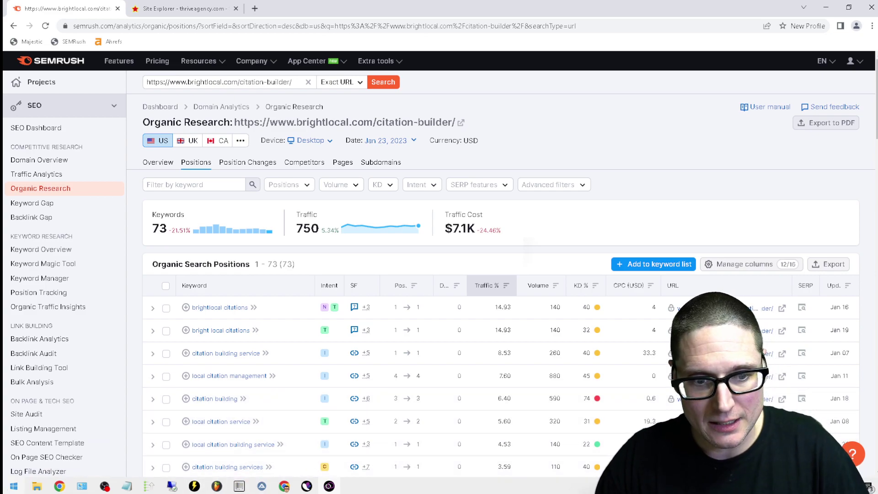
# Step: Launch Windows Calculator and move it beside the Semrush positions table
pyautogui.click(13, 486)
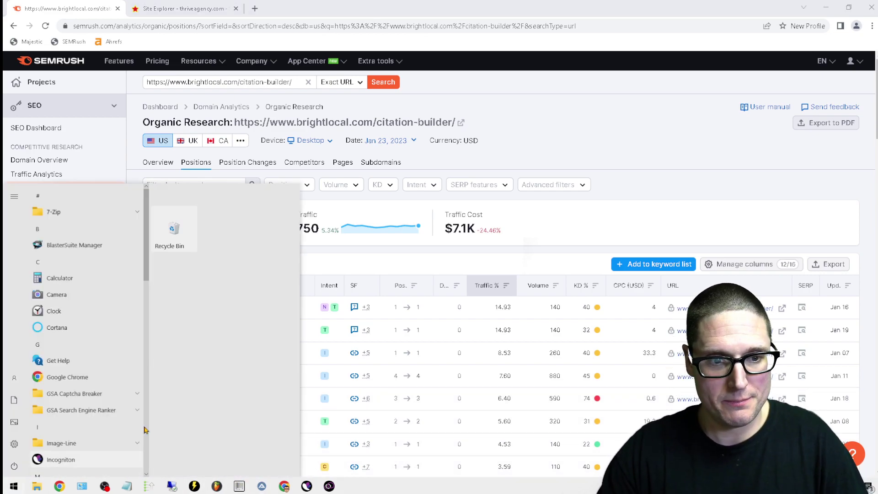
pyautogui.click(59, 278)
pyautogui.moveTo(540, 195); pyautogui.dragTo(707, 107)
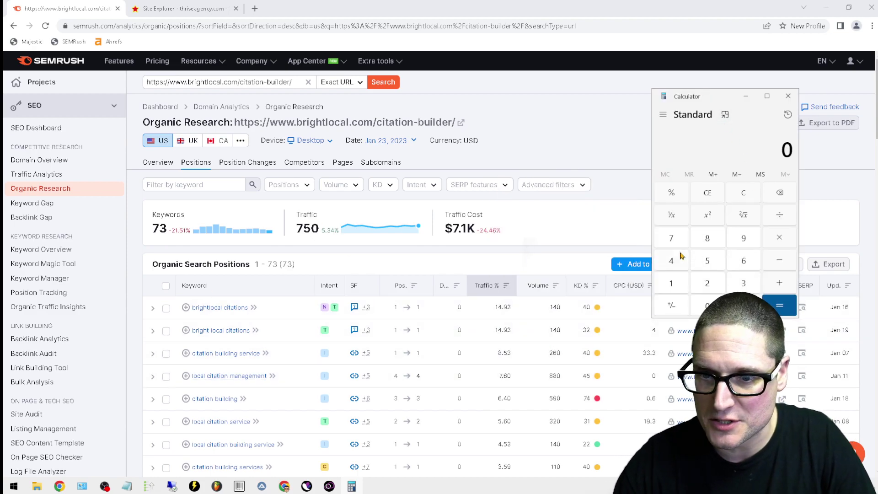
# Step: Calculate 15% of the 750 traffic figure and highlight the 112.5 result
pyautogui.click(671, 238)
pyautogui.click(708, 260)
pyautogui.click(707, 305)
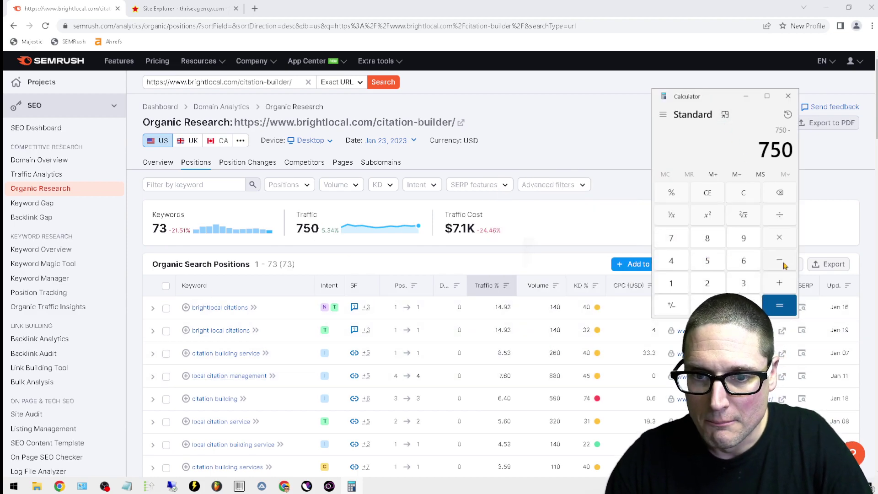
pyautogui.click(671, 283)
pyautogui.click(708, 260)
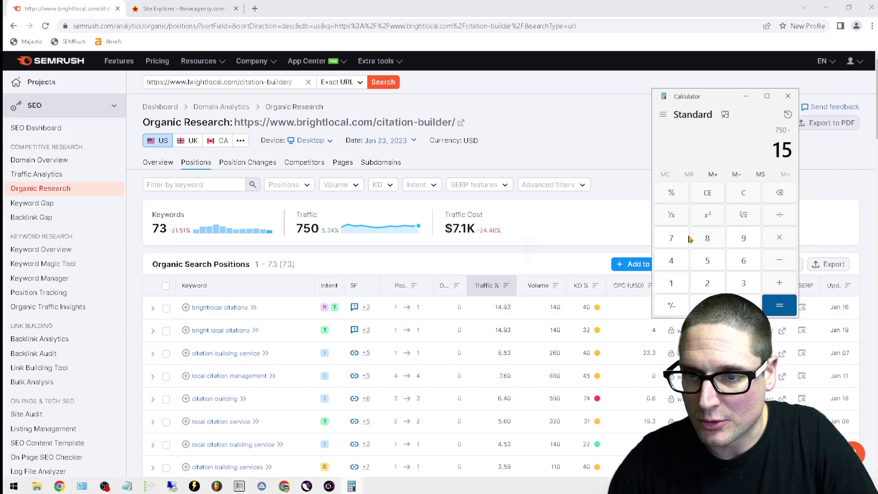
pyautogui.click(668, 198)
pyautogui.moveTo(751, 151); pyautogui.dragTo(793, 156)
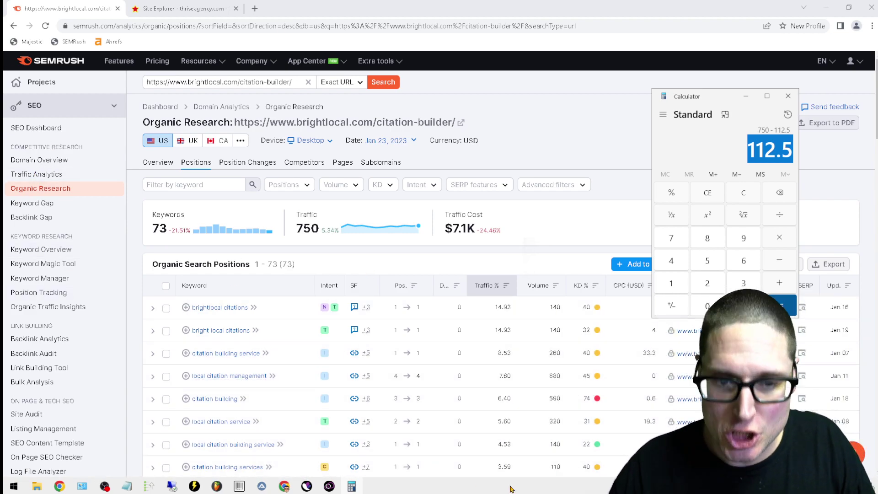
pyautogui.moveTo(288, 486)
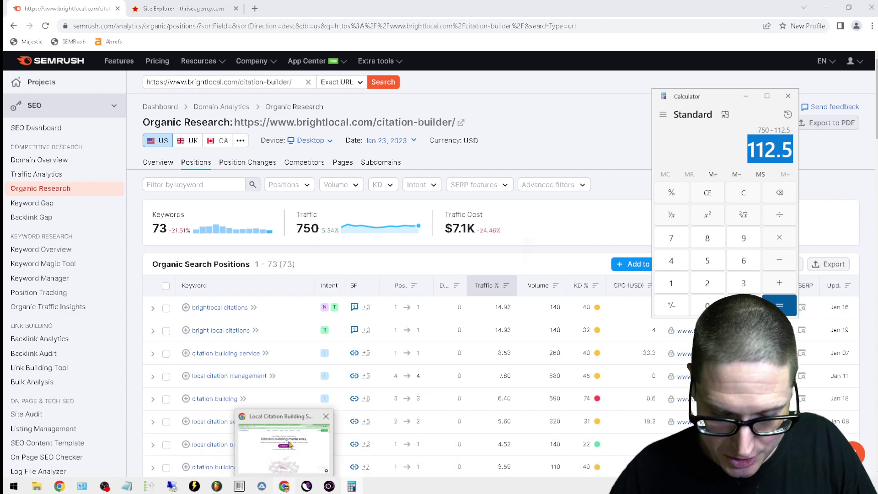
# Step: Load your own site's /local-citation-services page URL in the Google results tab
pyautogui.click(273, 421)
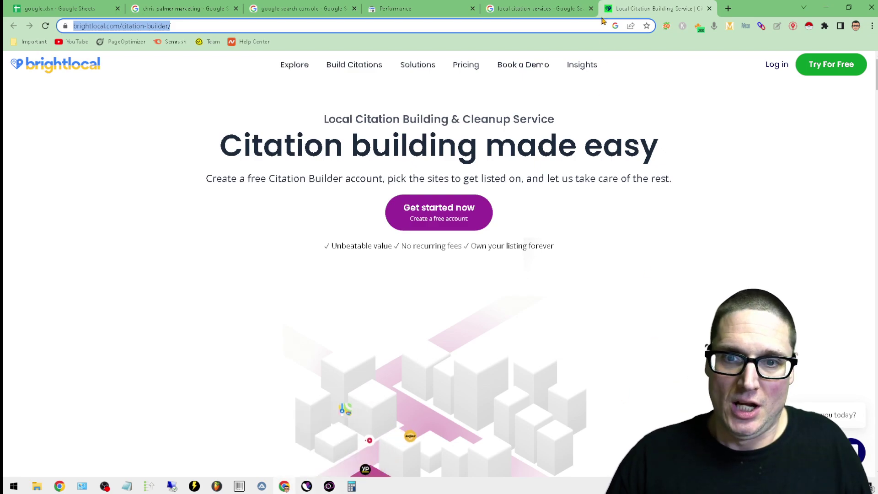
pyautogui.click(537, 6)
pyautogui.click(248, 27)
pyautogui.write('c')
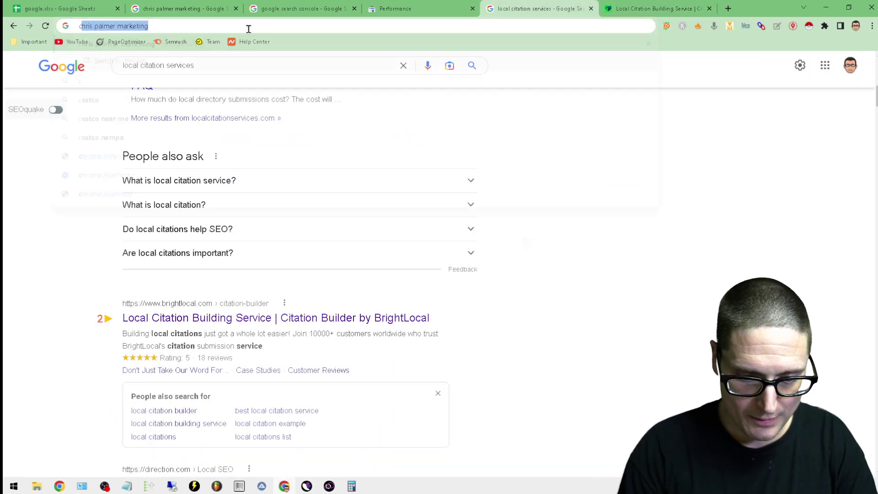
pyautogui.write('hrispalmerma')
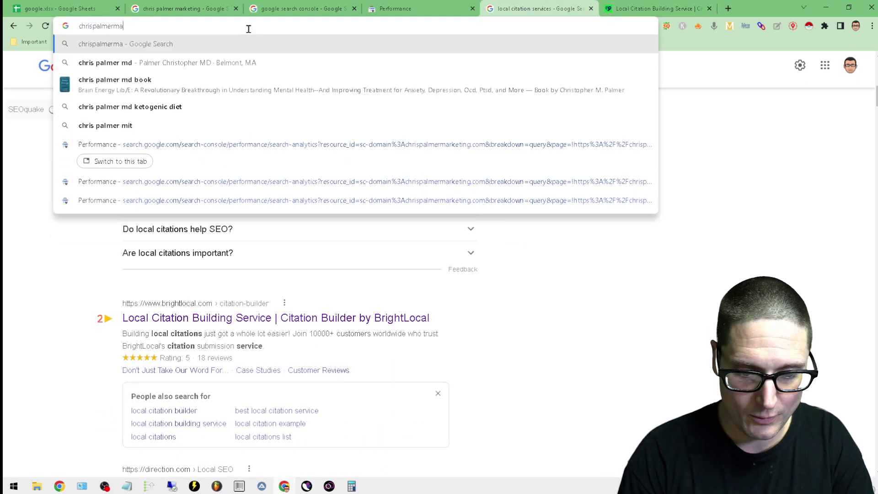
pyautogui.write('rketing.com')
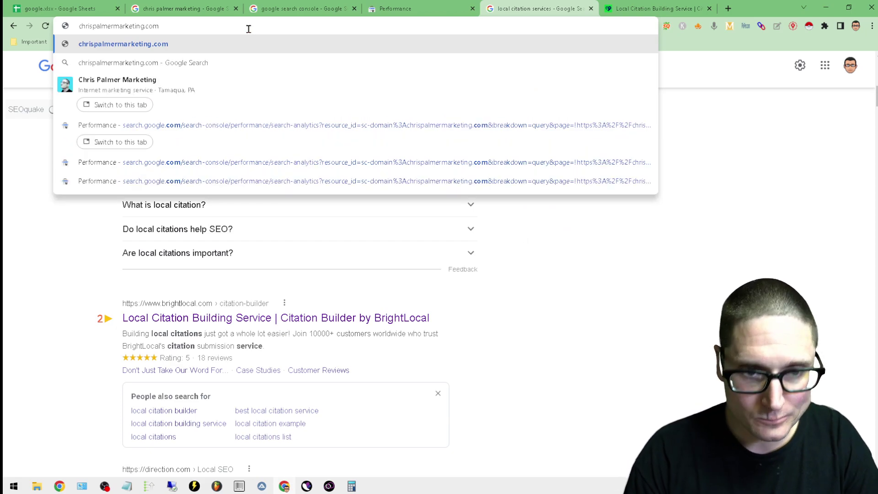
pyautogui.write('/local-cit')
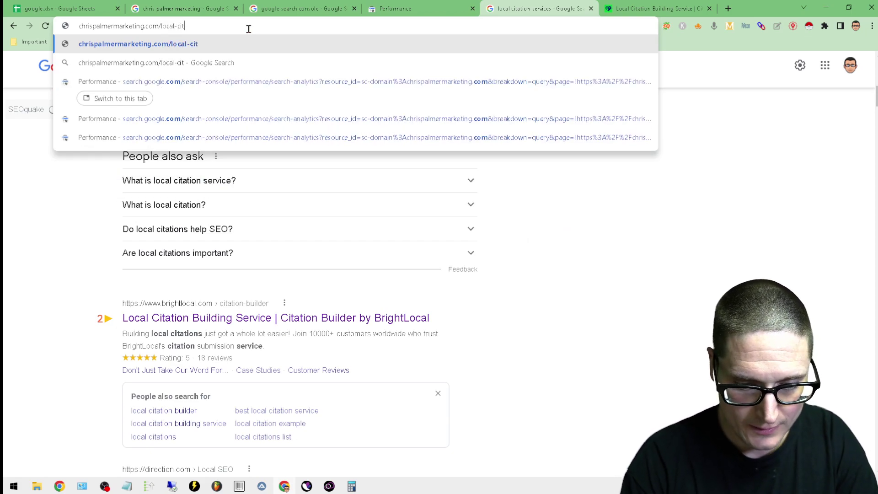
pyautogui.write('ation-servic')
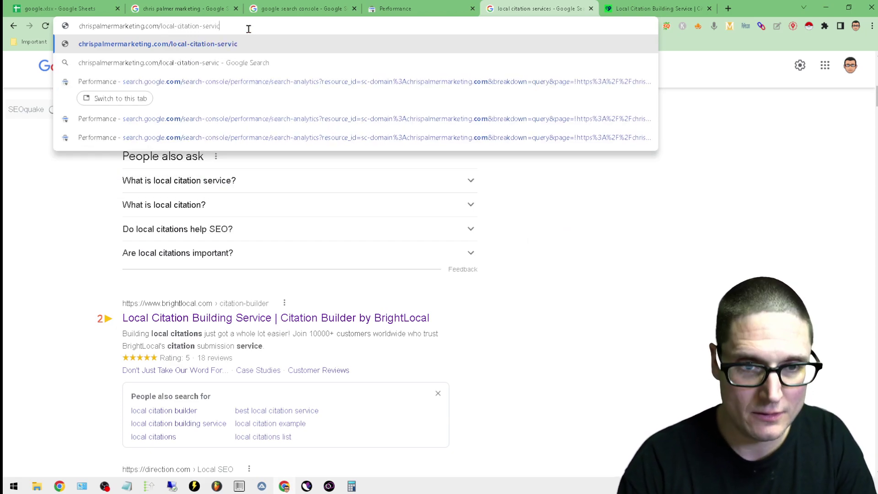
pyautogui.write('es')
pyautogui.press('Return')
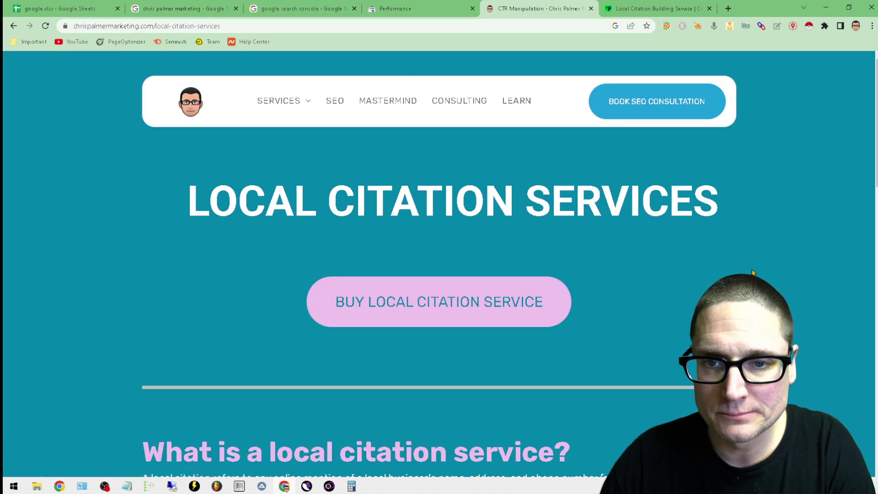
# Step: Open SEOquake's keyword density report for the local-citation-services page (194 total words)
pyautogui.click(667, 26)
pyautogui.click(479, 51)
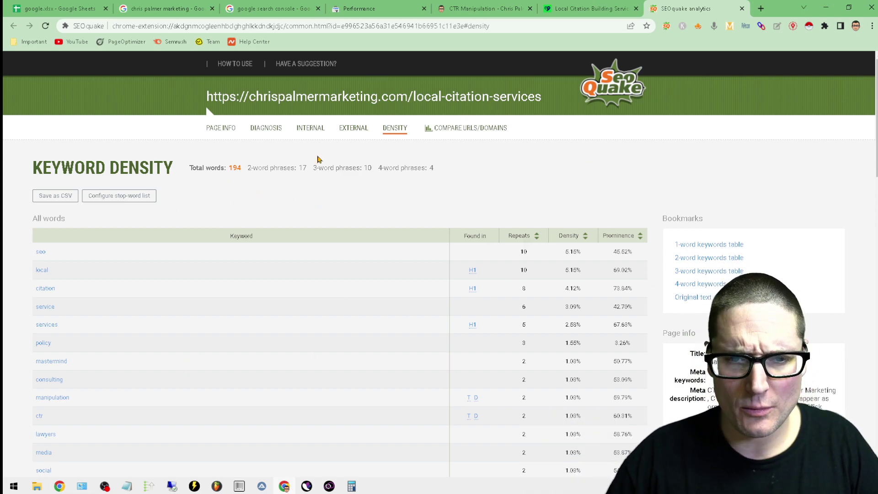
# Step: Switch back to the Local Citation Services page and scroll through its content and back to the top
pyautogui.click(485, 9)
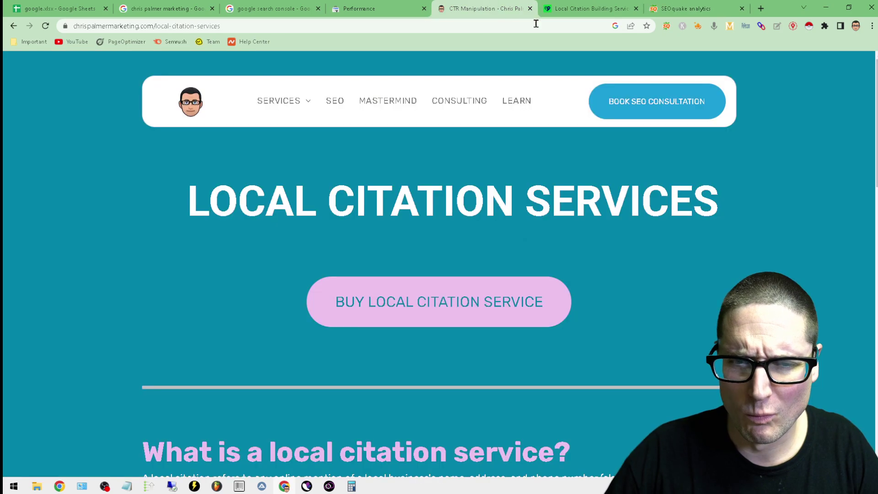
pyautogui.scroll(-8, 440, 265)
pyautogui.scroll(-5, 439, 266)
pyautogui.scroll(12, 439, 265)
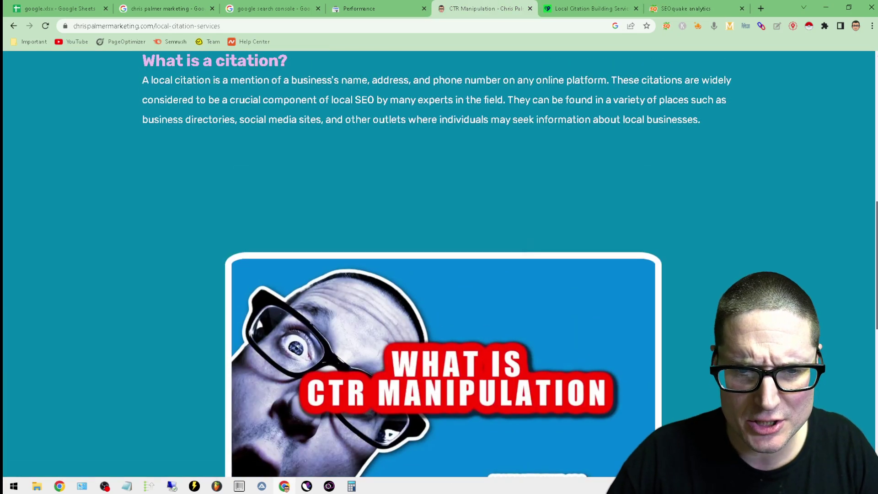
pyautogui.scroll(3, 439, 265)
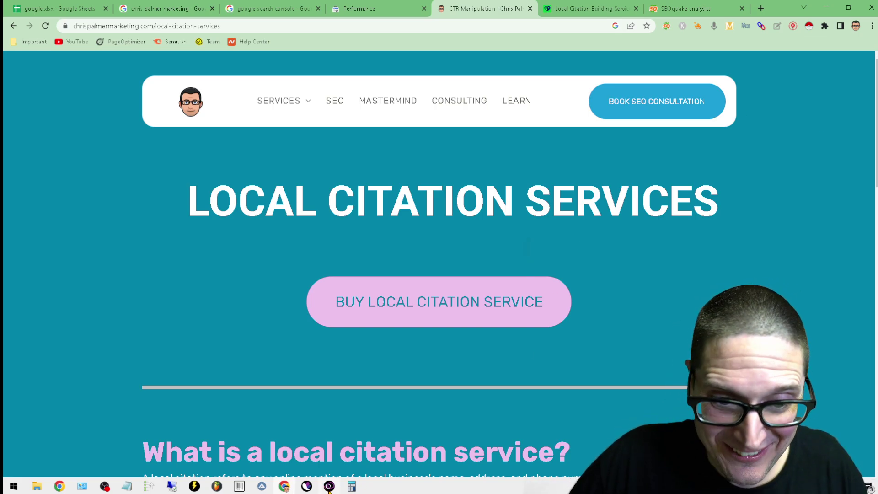
# Step: Switch to the Semrush window showing the BrightLocal citation-builder positions report (73 keywords, 750 traffic)
pyautogui.moveTo(329, 487)
pyautogui.click(333, 428)
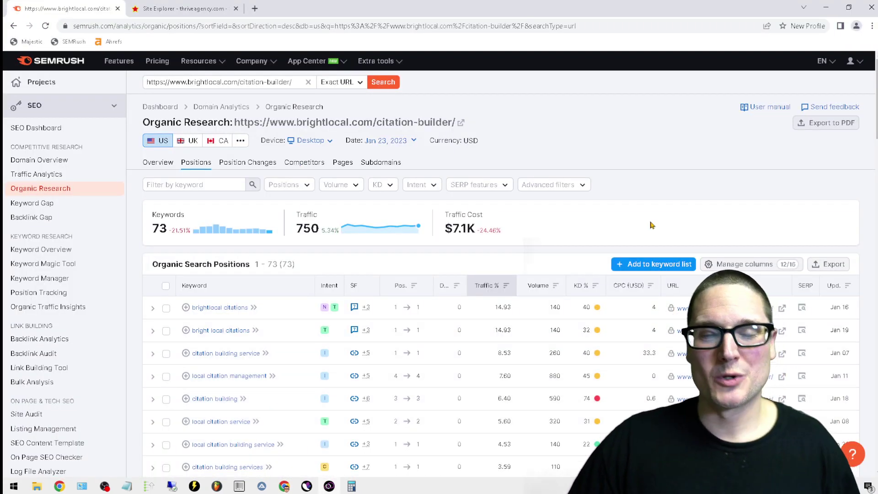